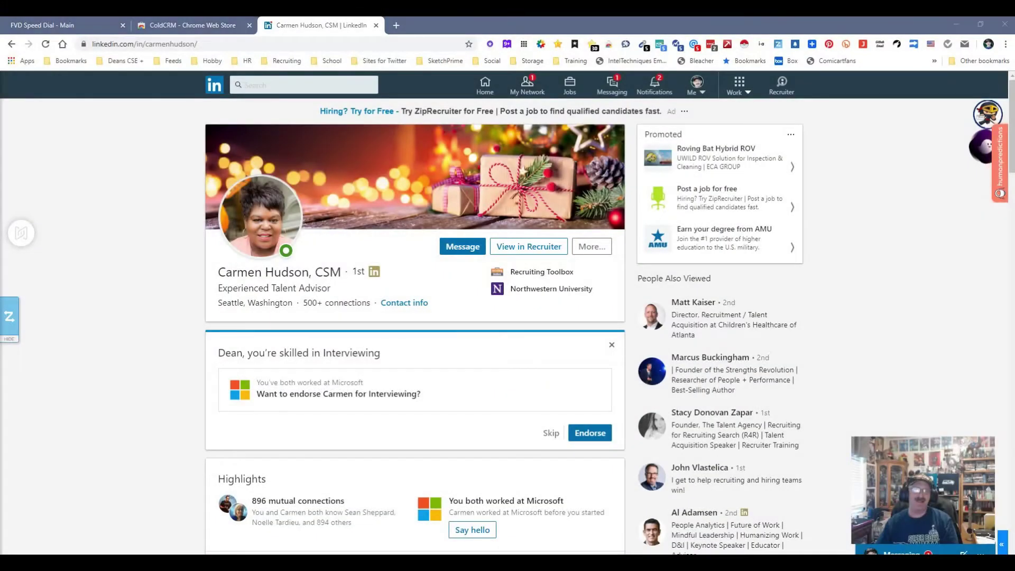
Review the ColdCRM listing in the Chrome Web Store and locate its installed extension in the browser.
click(174, 25)
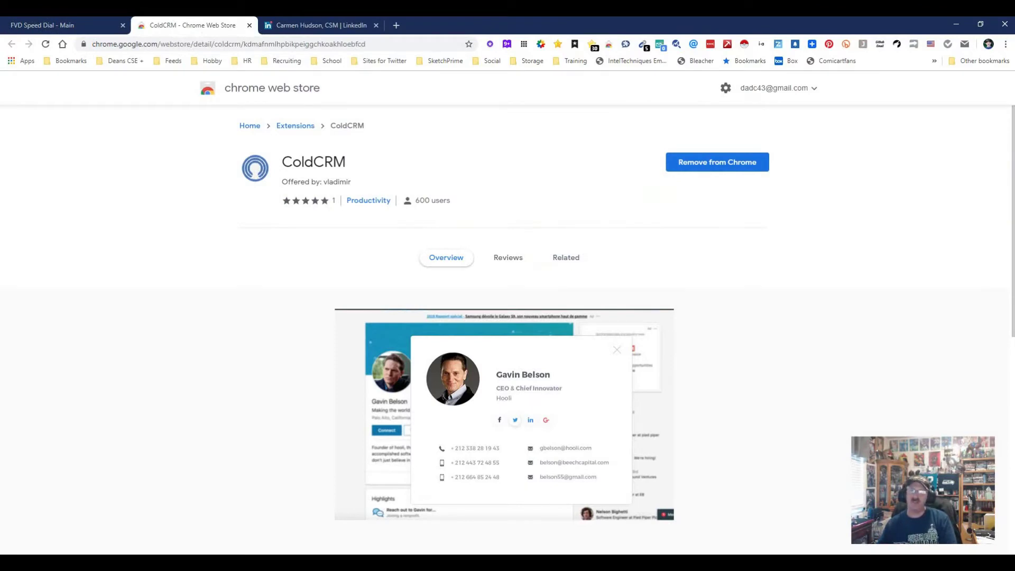
scroll(507, 328, down, 5)
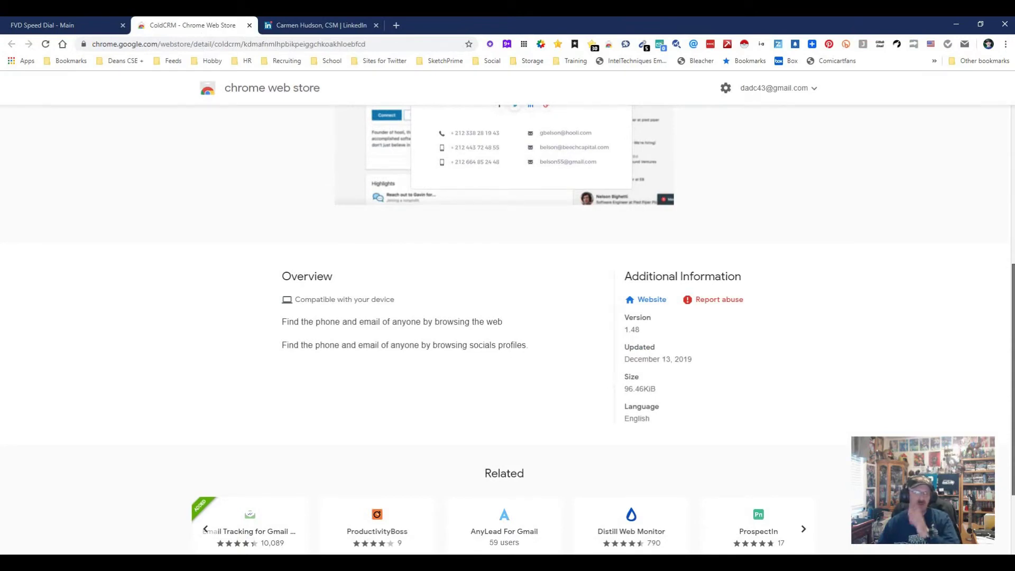
scroll(507, 328, up, 5)
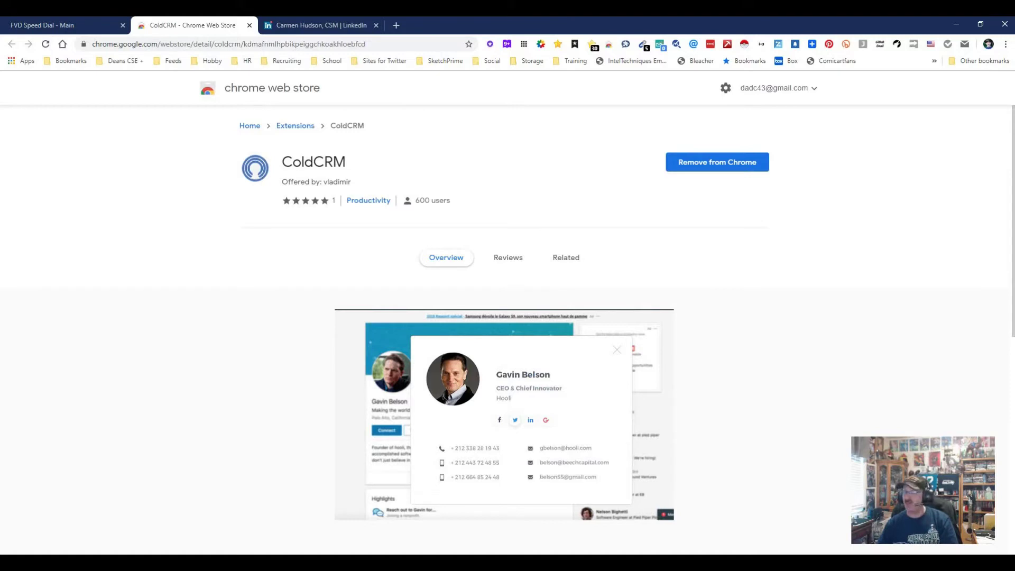
click(1005, 43)
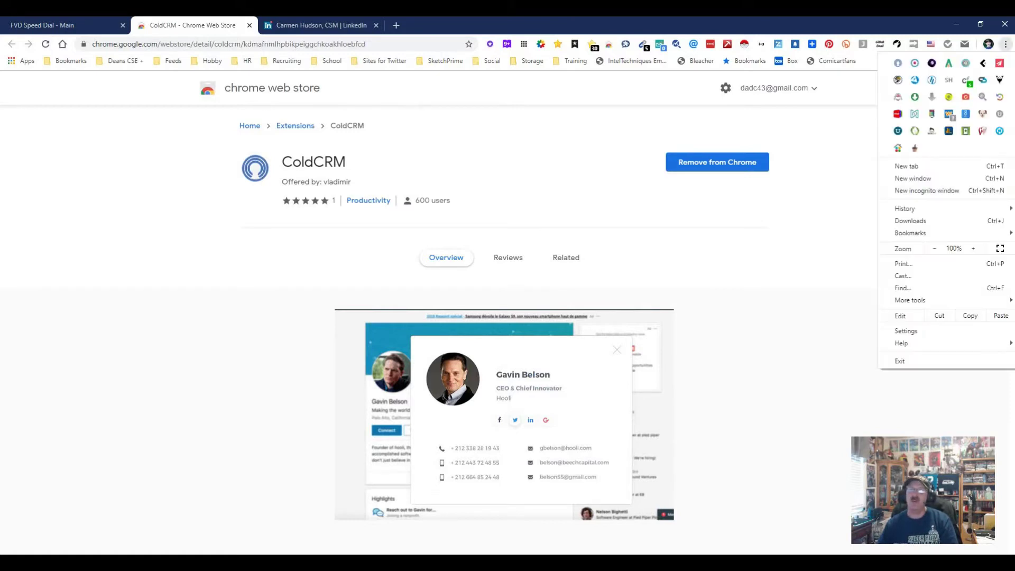
click(898, 62)
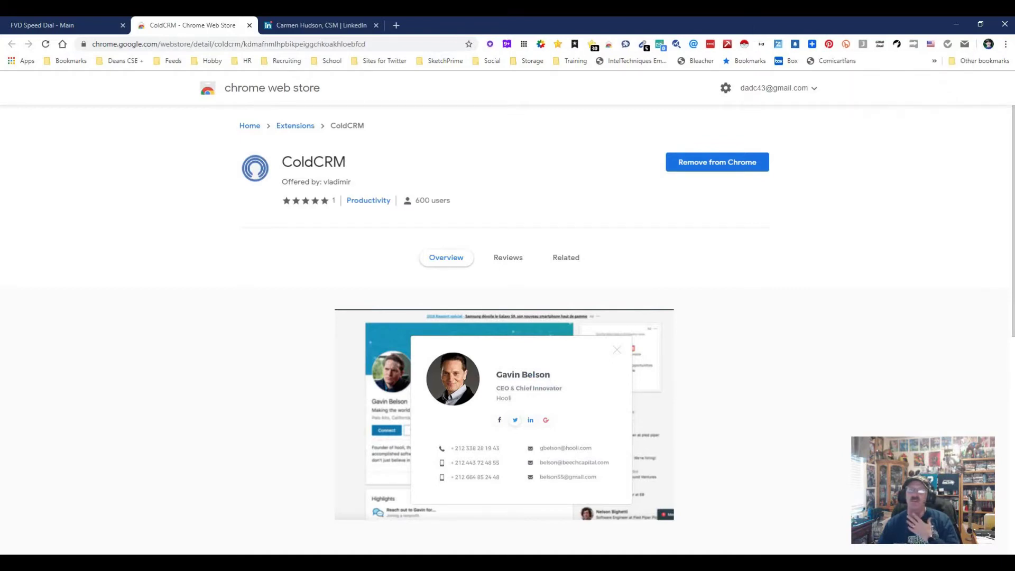
Use the ColdCRM extension on the open LinkedIn profile to find the person's e-mail address, and close the extension.
click(319, 24)
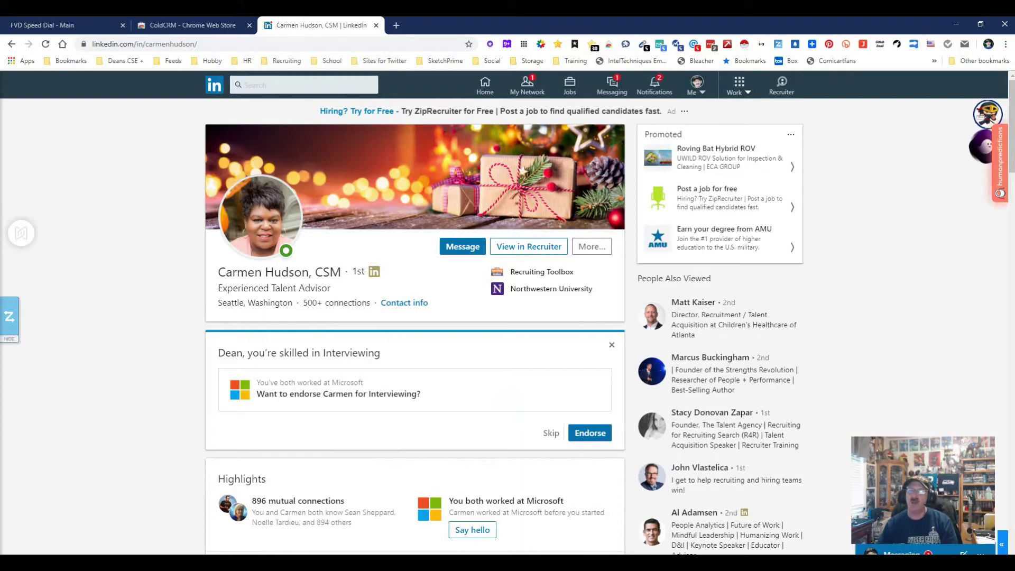
click(1004, 44)
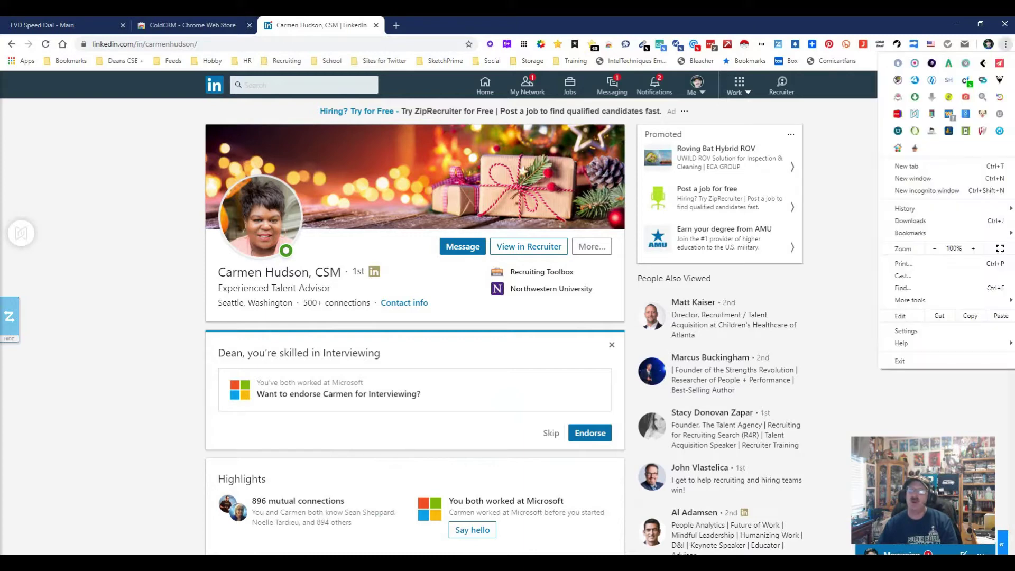
click(897, 63)
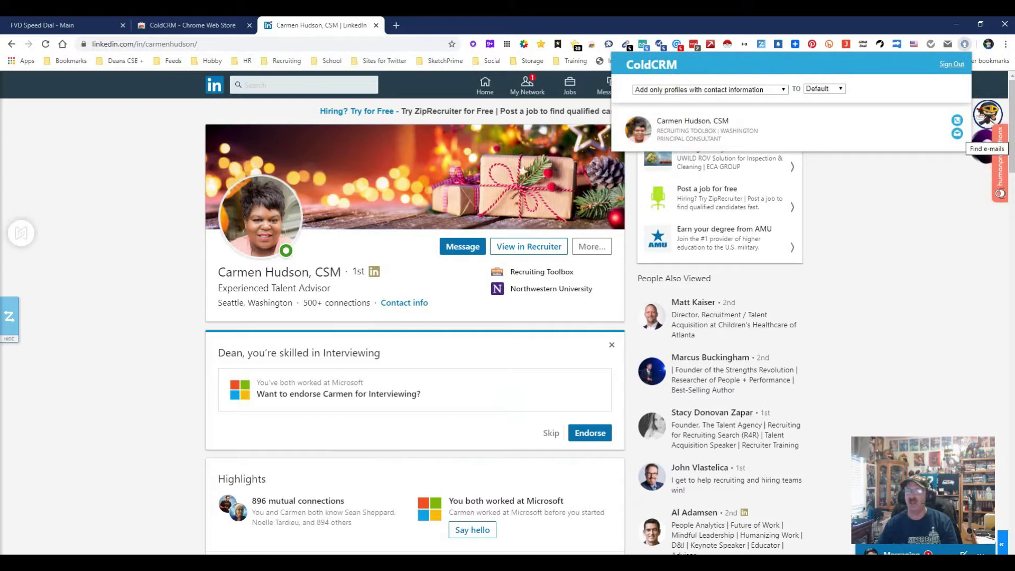
click(957, 134)
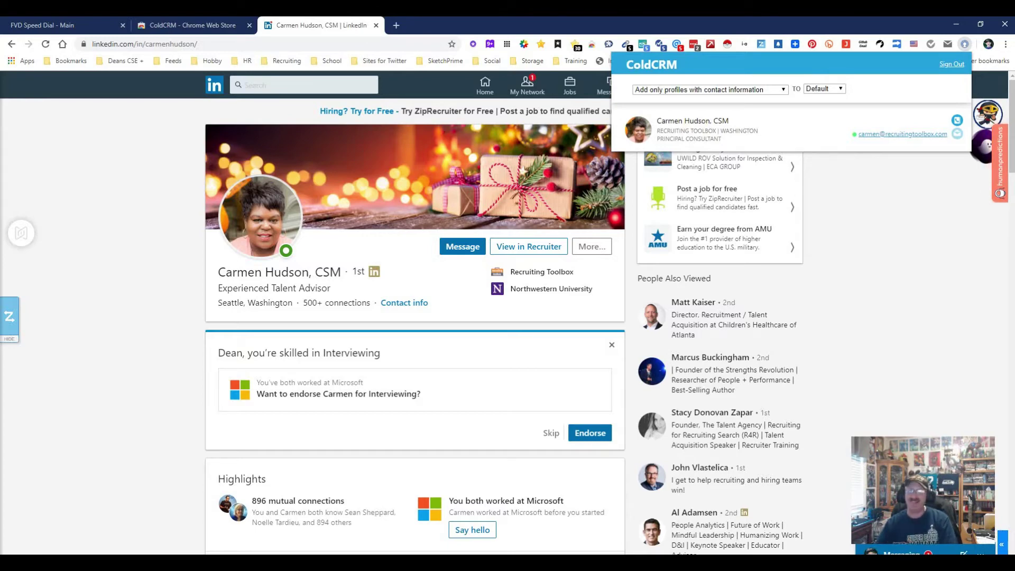
key(Escape)
Search the FVD Speed Dial page for "cold" and clear the search.
click(79, 25)
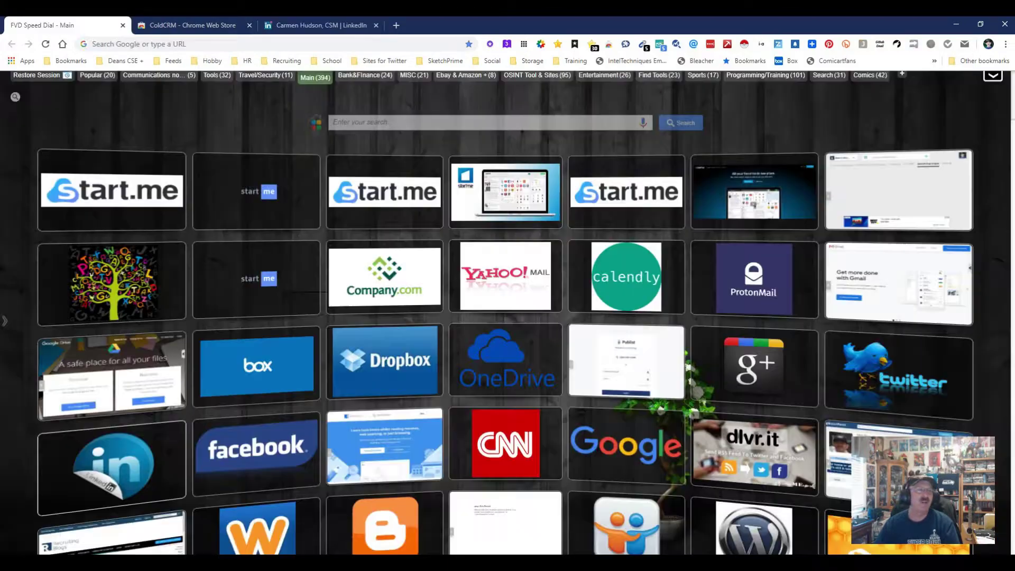
click(15, 97)
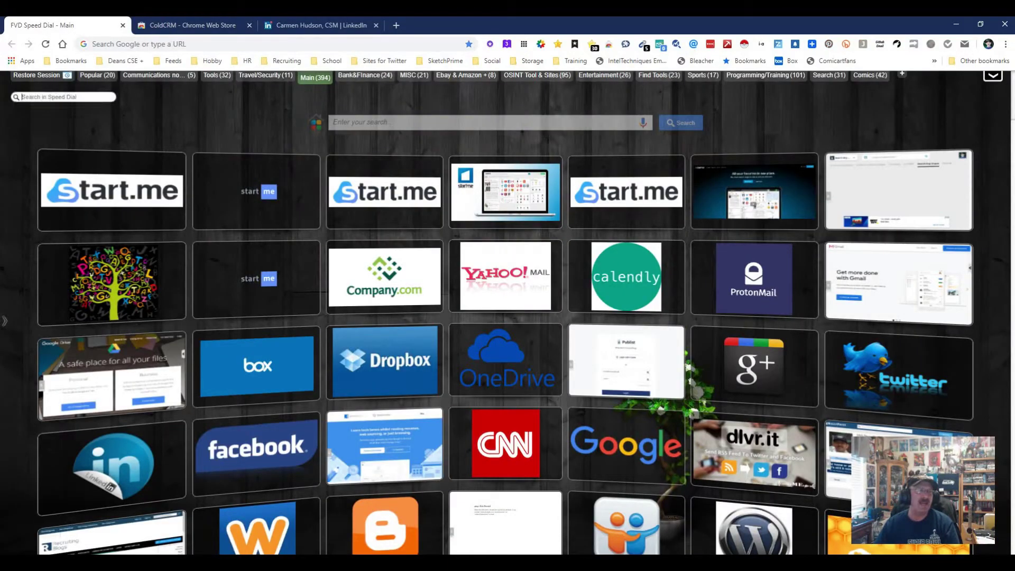
text(cold)
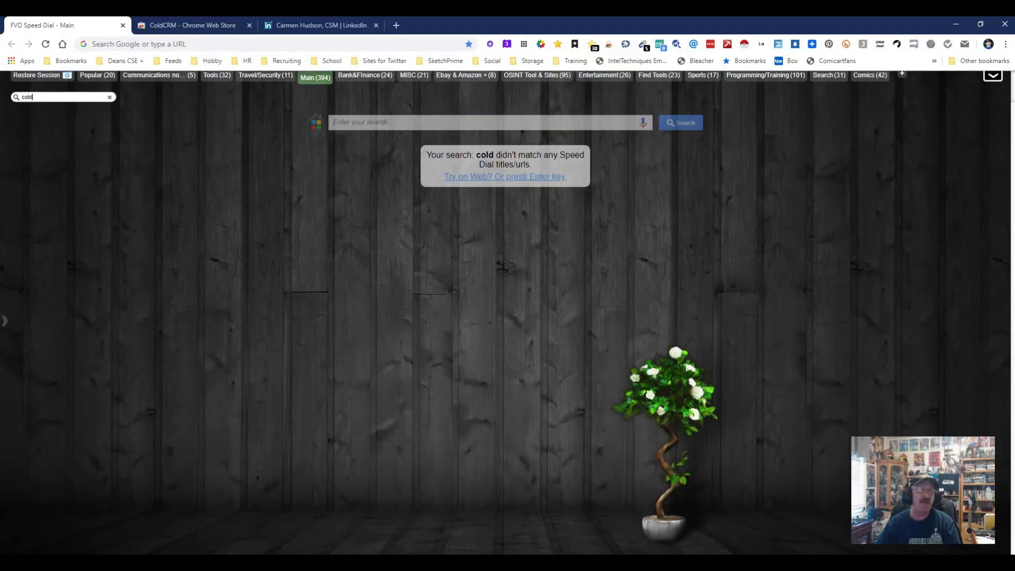
key(Escape)
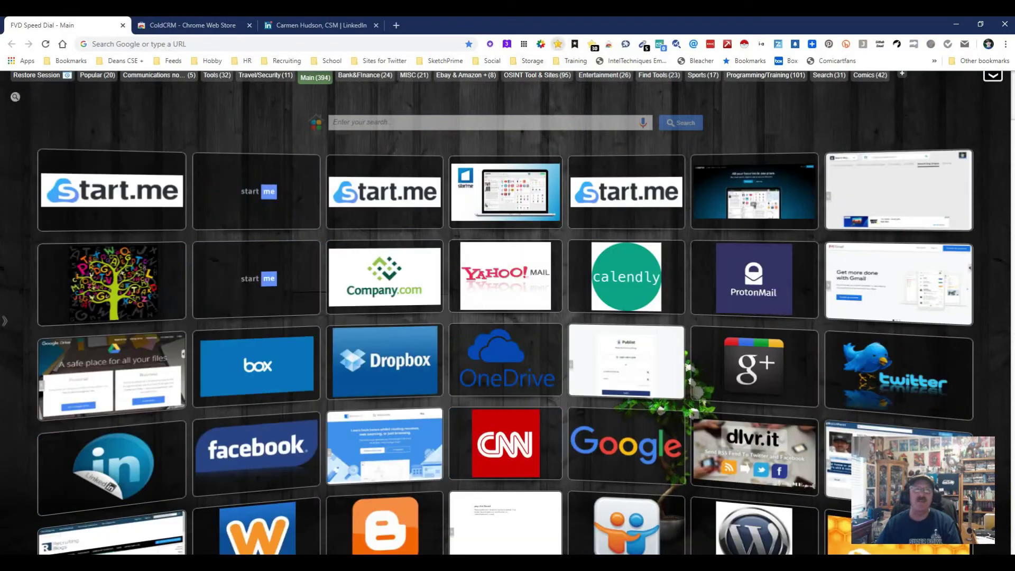
Look through the saved pages in the two read-later extensions for a ColdCRM entry.
click(557, 43)
scroll(476, 163, down, 10)
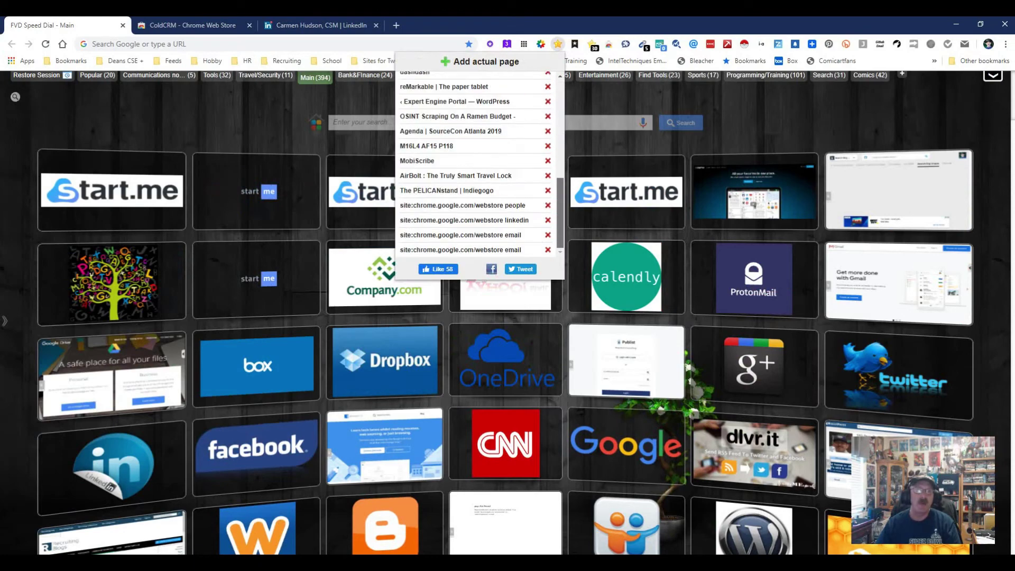
click(592, 44)
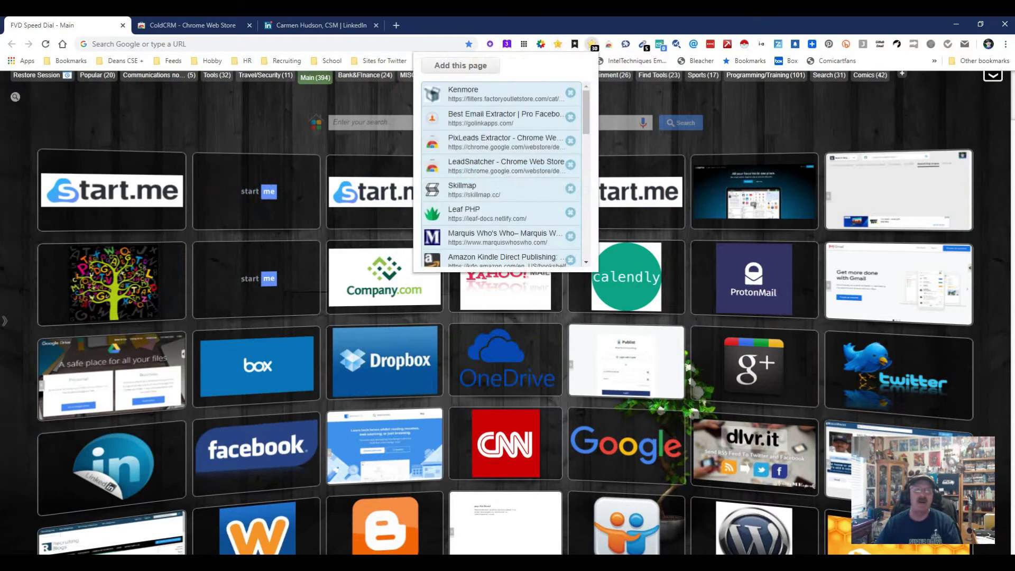
scroll(501, 175, down, 10)
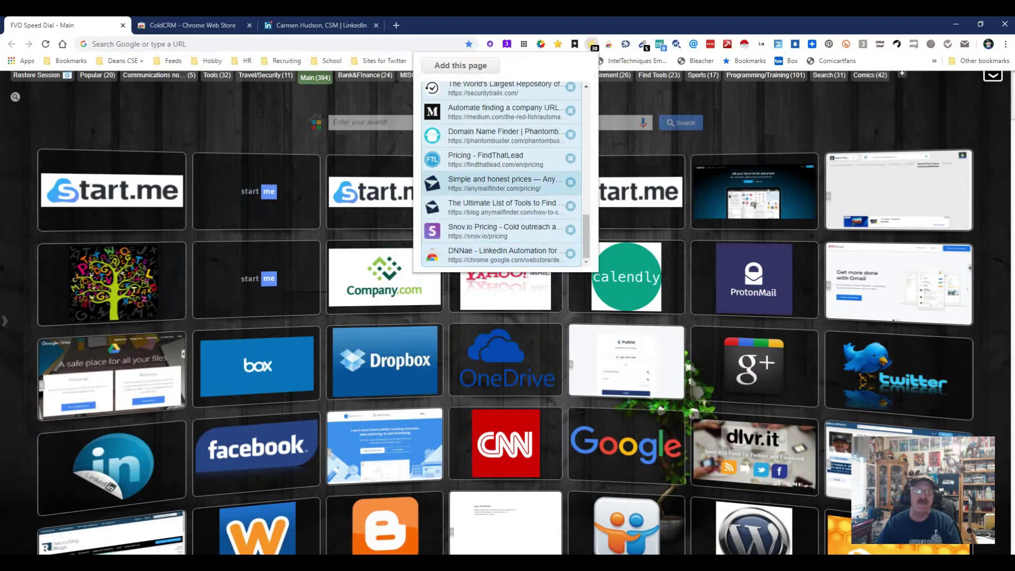
click(362, 98)
Open the ColdCRM website from its Chrome Web Store listing and sign in with the last used account.
click(212, 25)
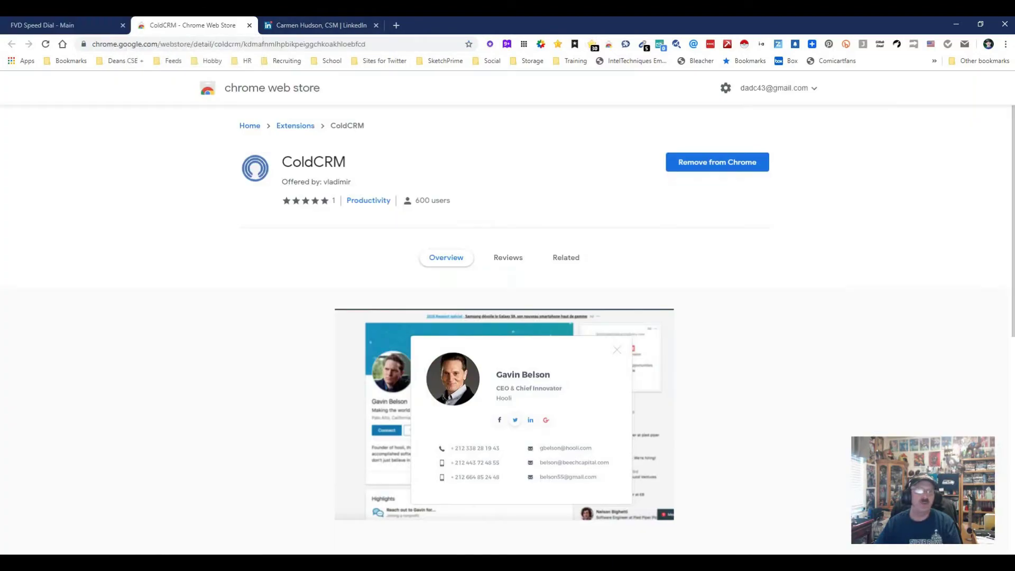
scroll(507, 317, down, 6)
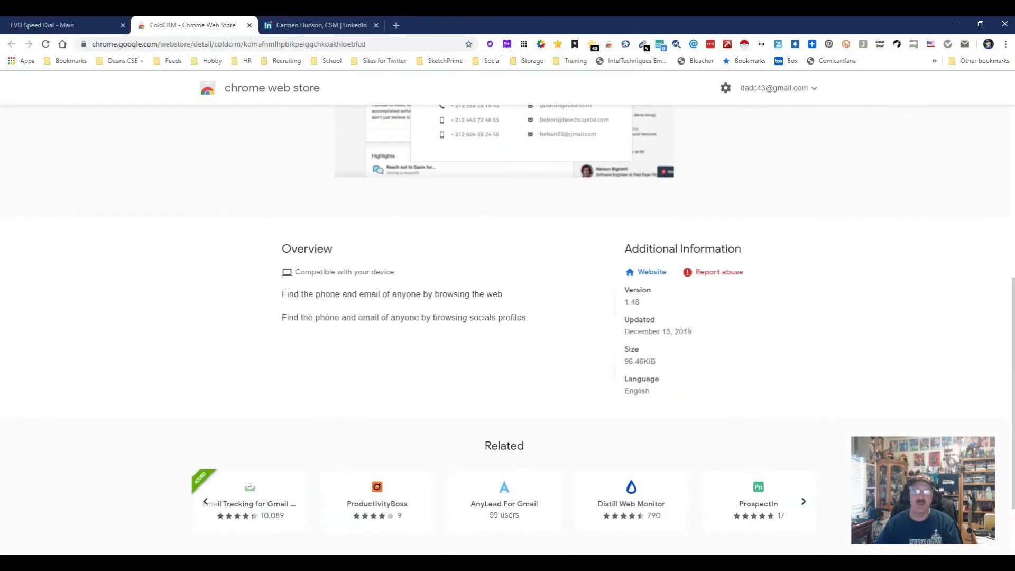
click(645, 272)
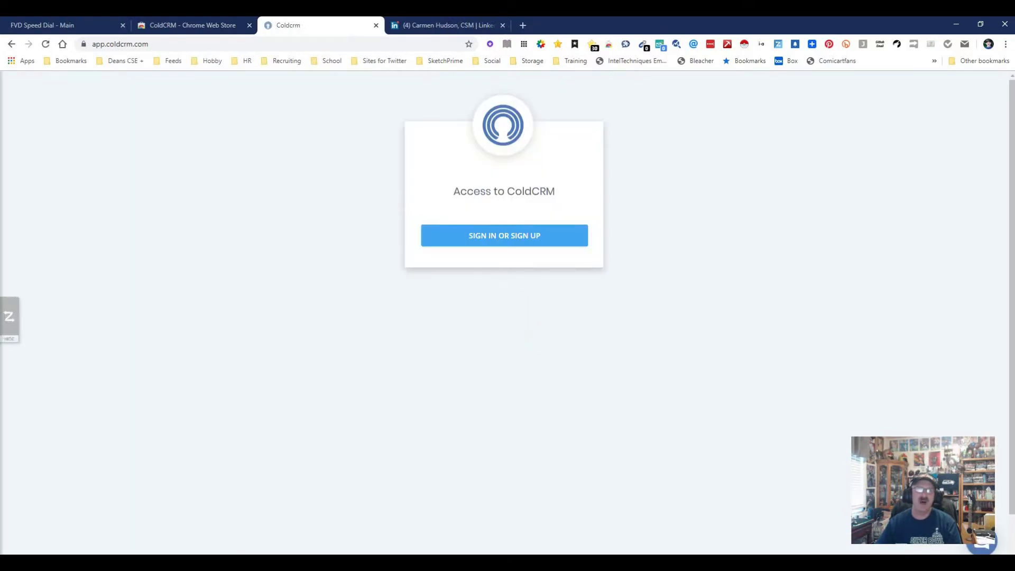
click(503, 235)
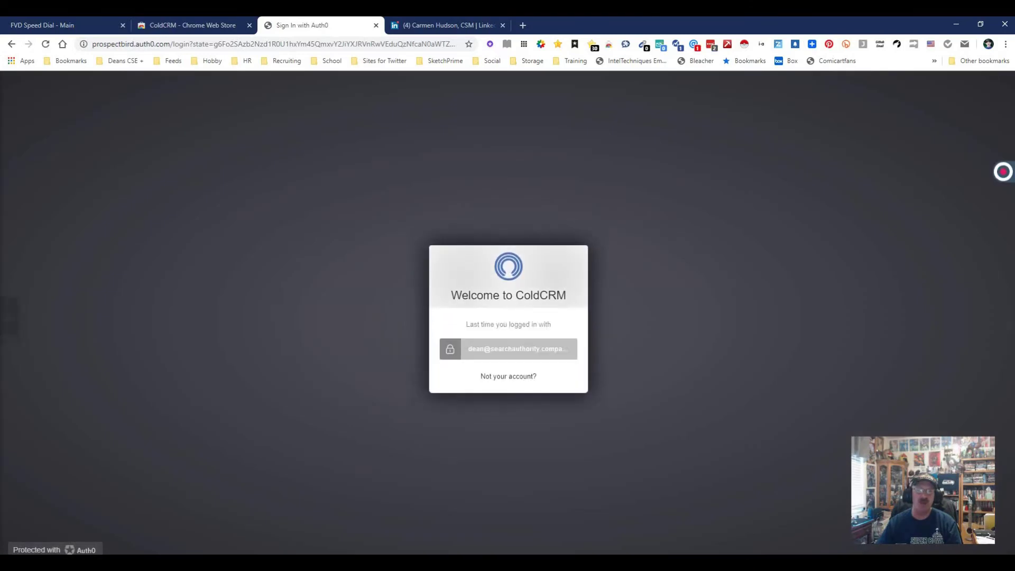
click(507, 348)
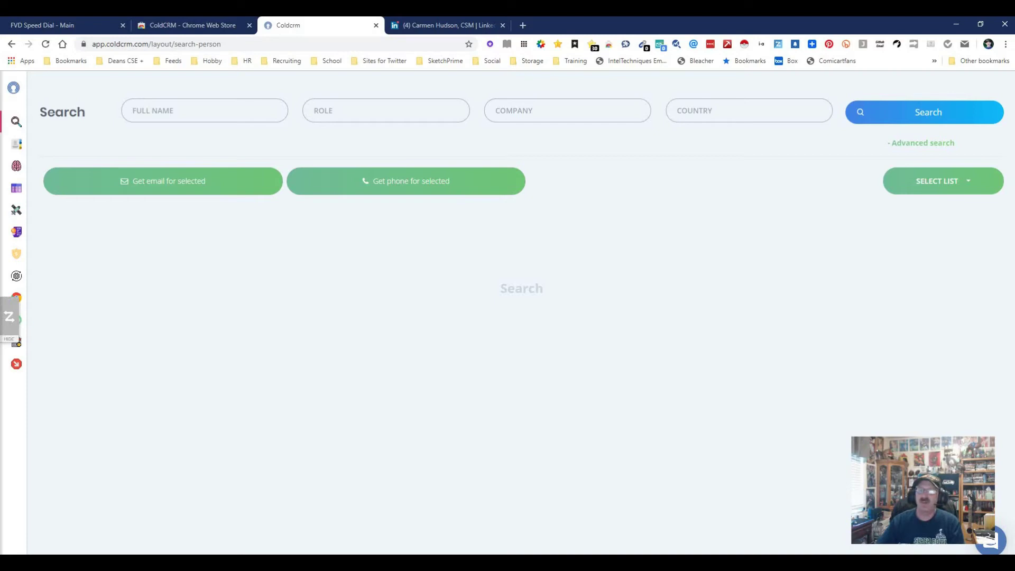
Choose the Default list on the person search page.
click(942, 181)
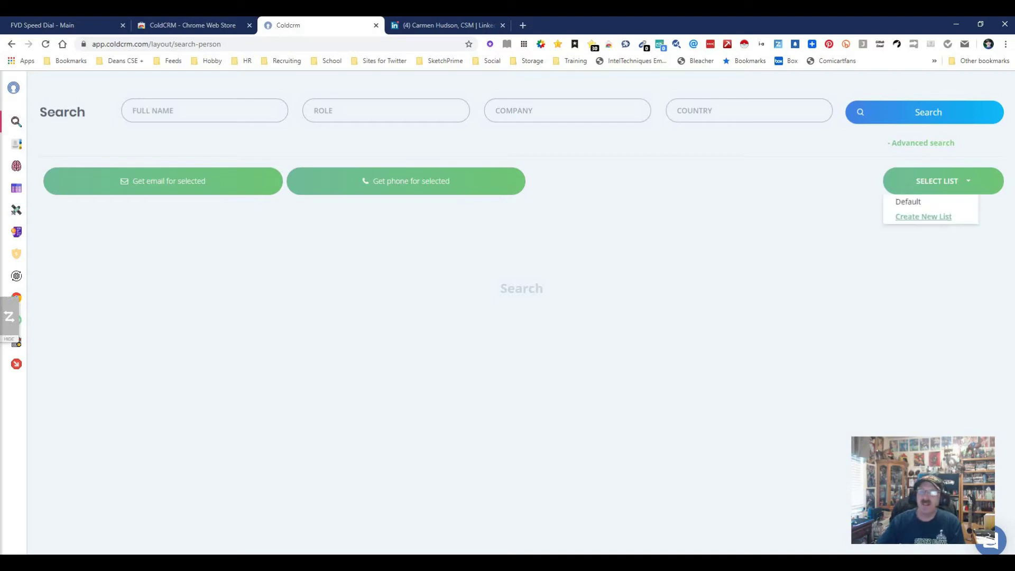
click(907, 201)
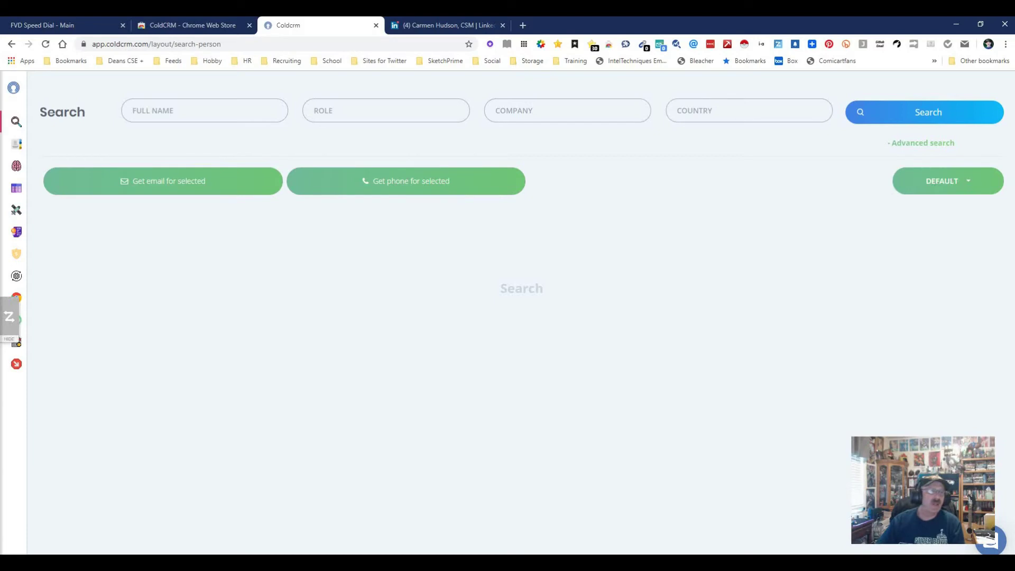
Delete the second, duplicate entry from the ColdCRM contacts.
mouse_move(16, 158)
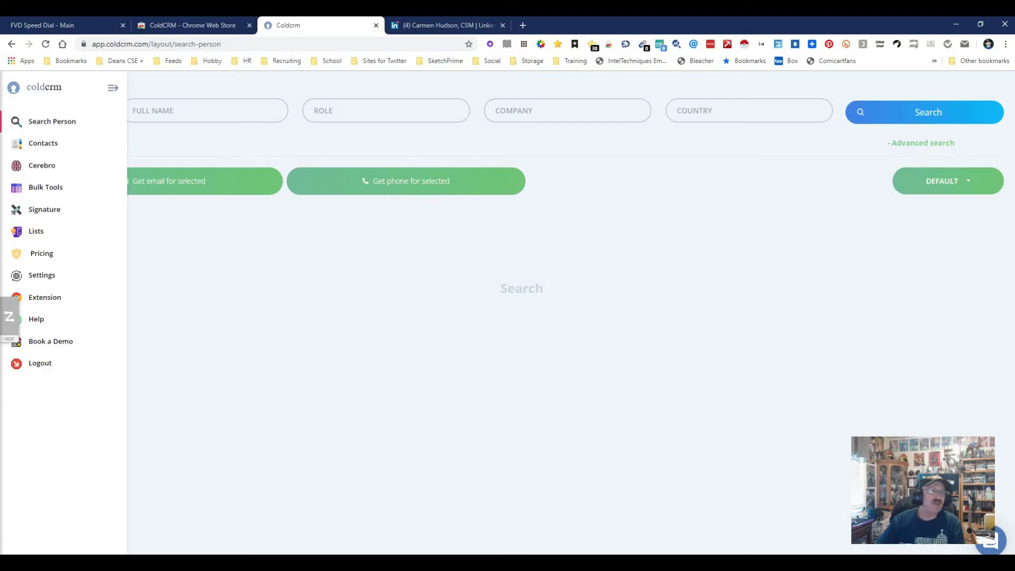
click(43, 143)
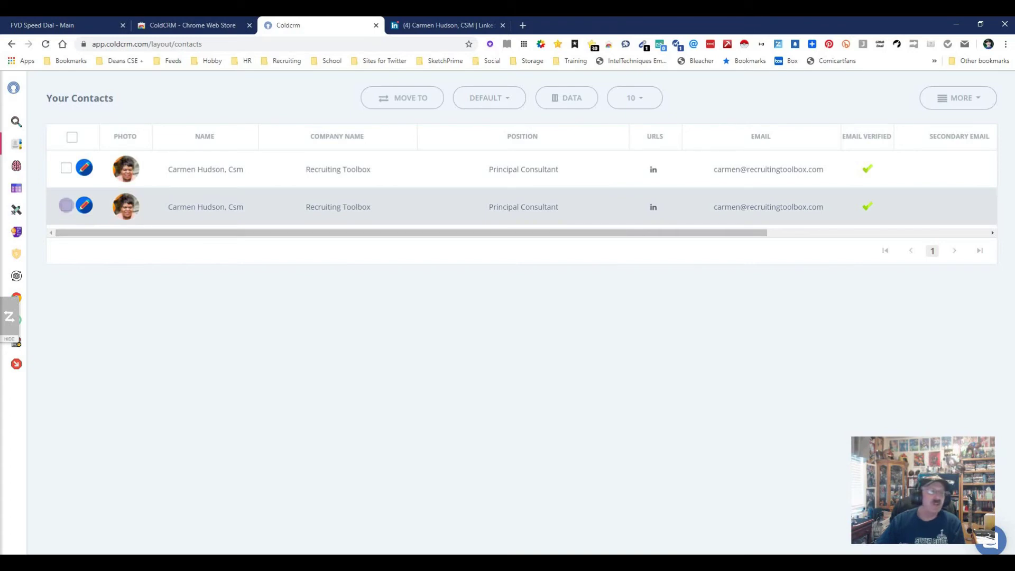
click(65, 205)
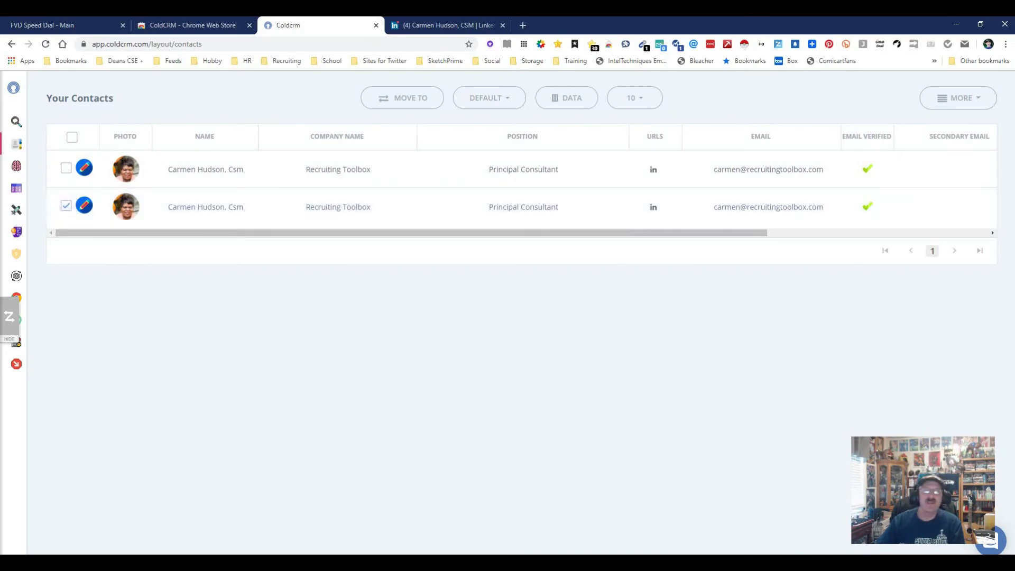
click(633, 98)
key(Escape)
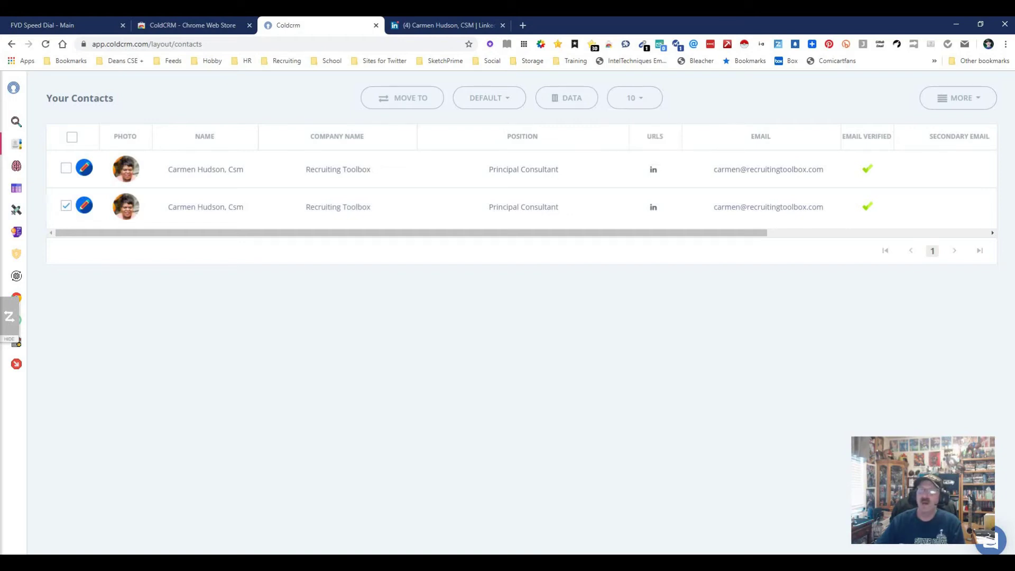
click(957, 98)
click(935, 125)
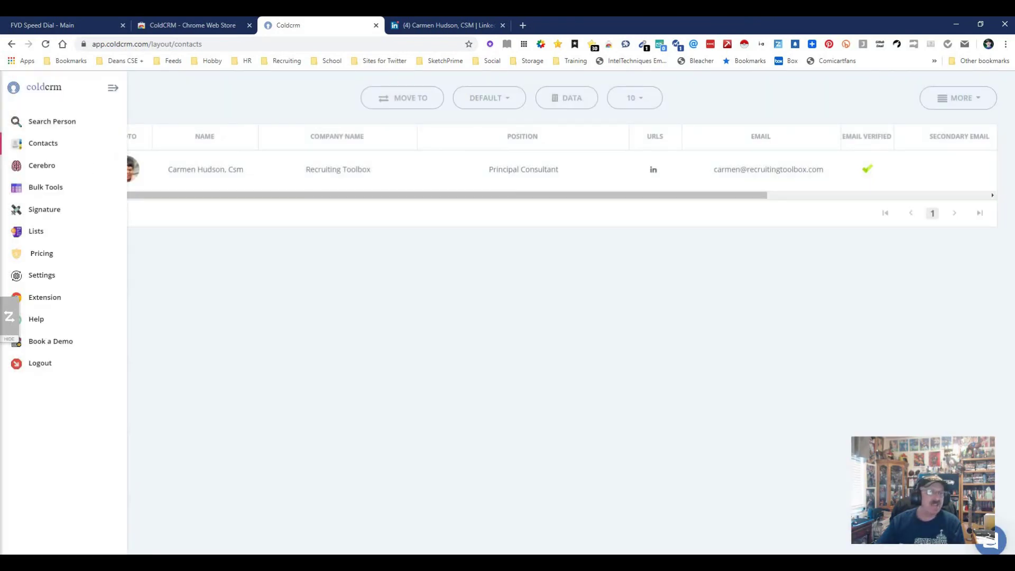
Review the ColdCRM pricing plans and read the FAQ answer on whether unused credits roll over.
click(42, 253)
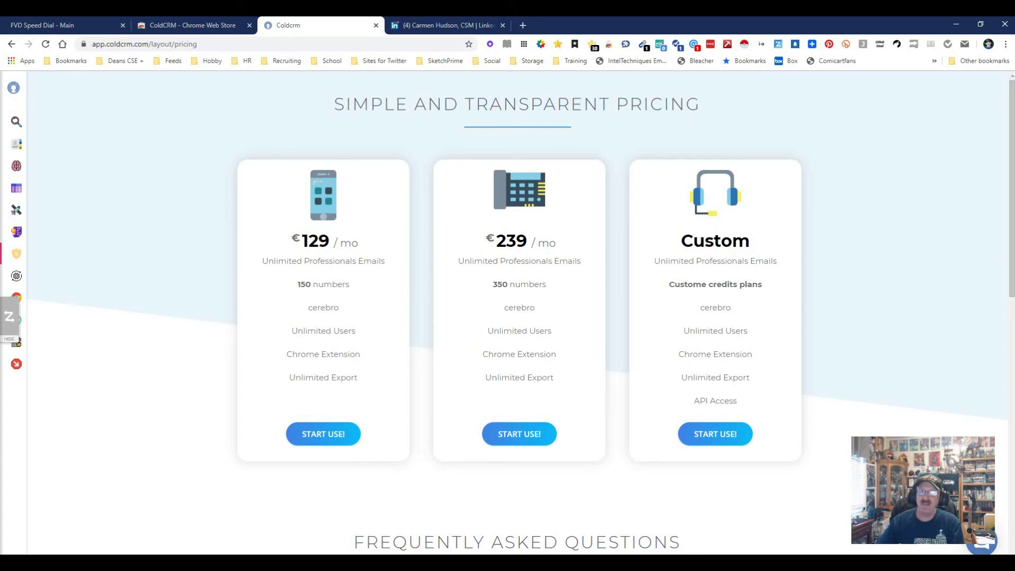
scroll(520, 311, down, 5)
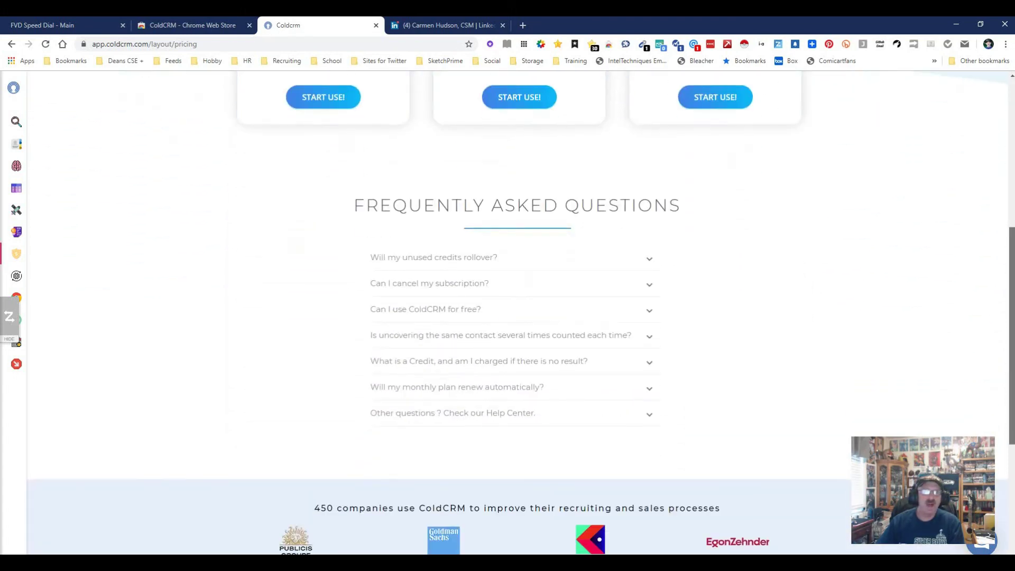
click(433, 257)
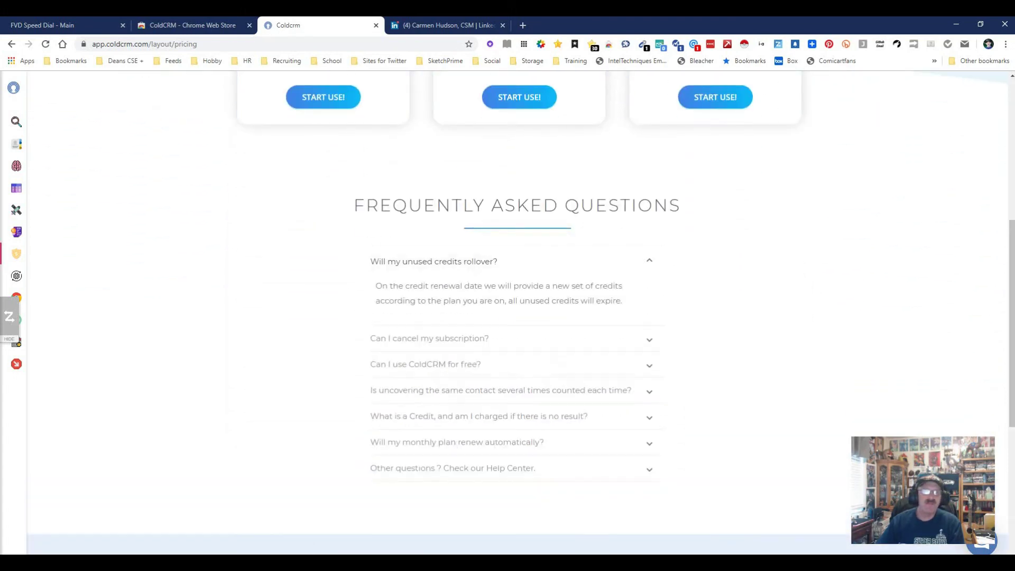
scroll(521, 312, up, 6)
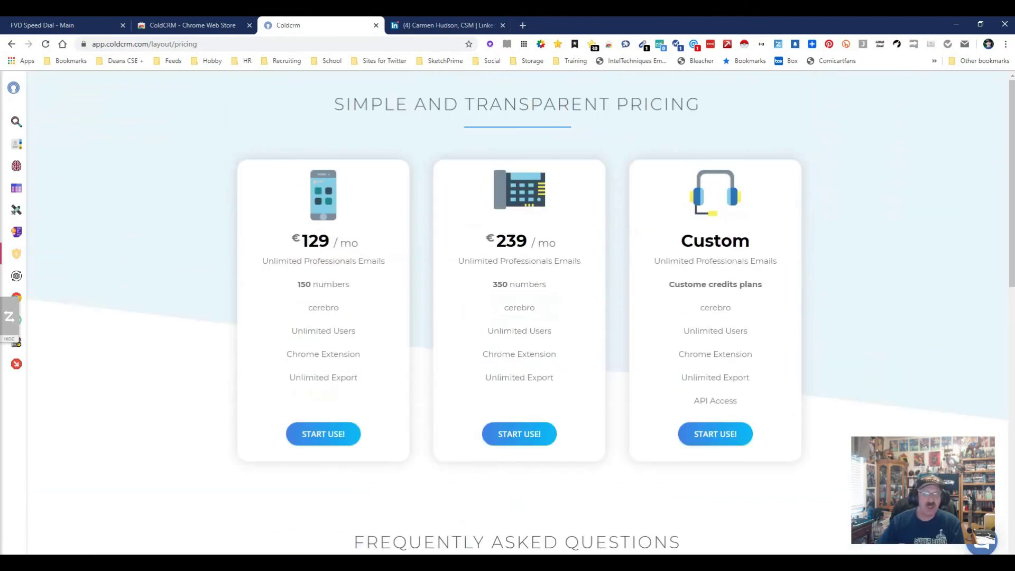
Close the ColdCRM web app and return to the start of its Chrome Web Store listing.
click(376, 25)
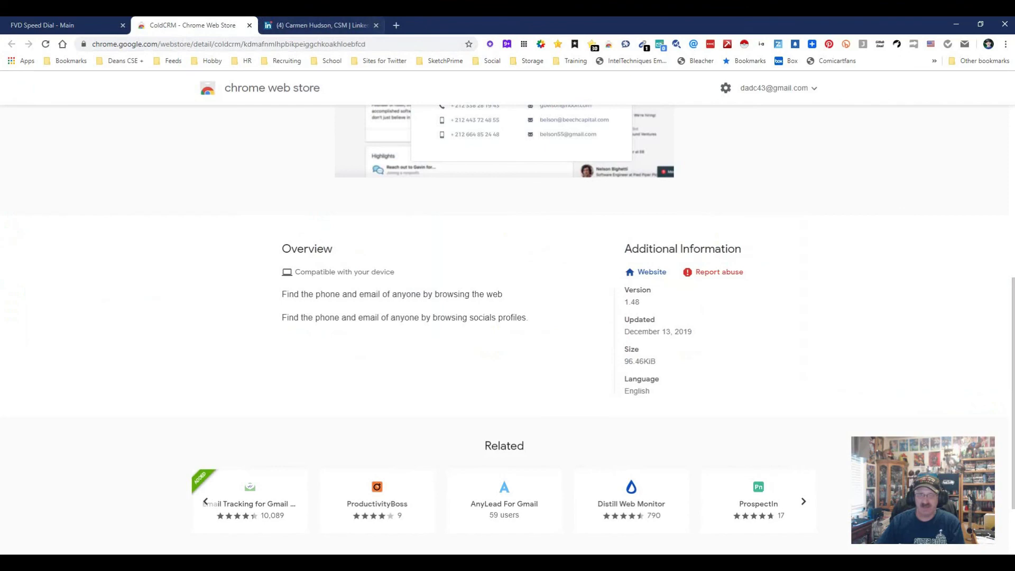
scroll(507, 317, up, 2)
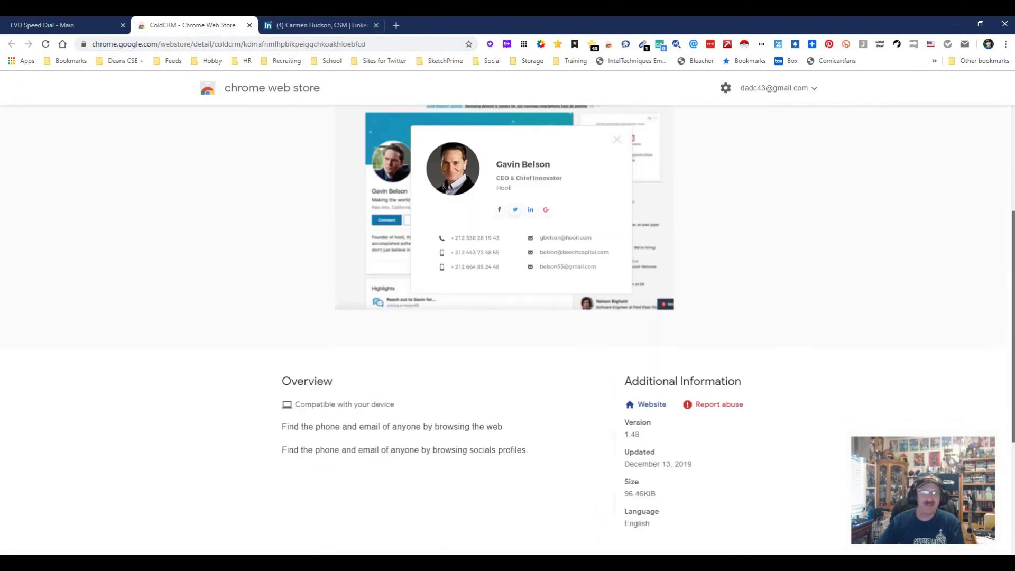
scroll(507, 317, up, 5)
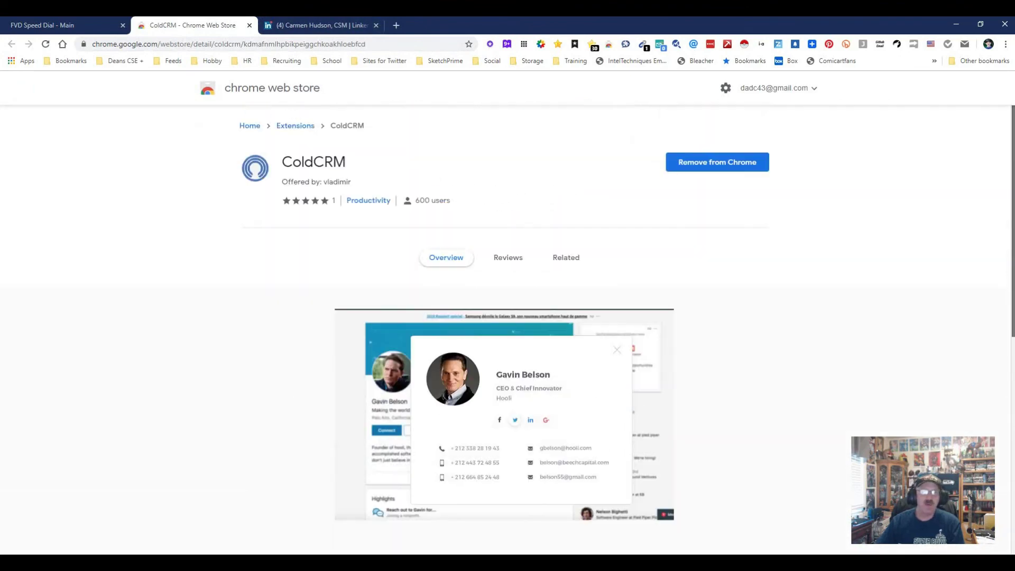